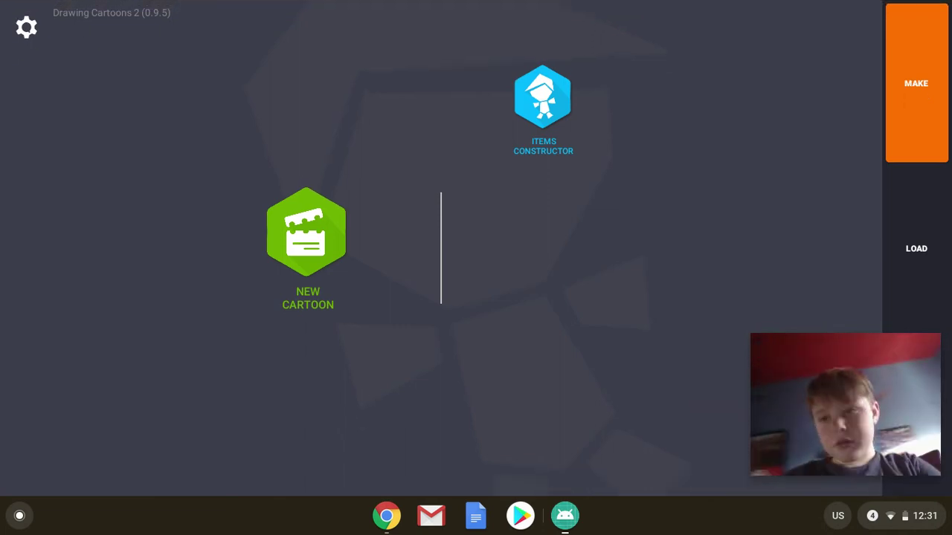
Load the stick-figure battle cartoon, start its playback, and close Drawing Cartoons 2
click(916, 249)
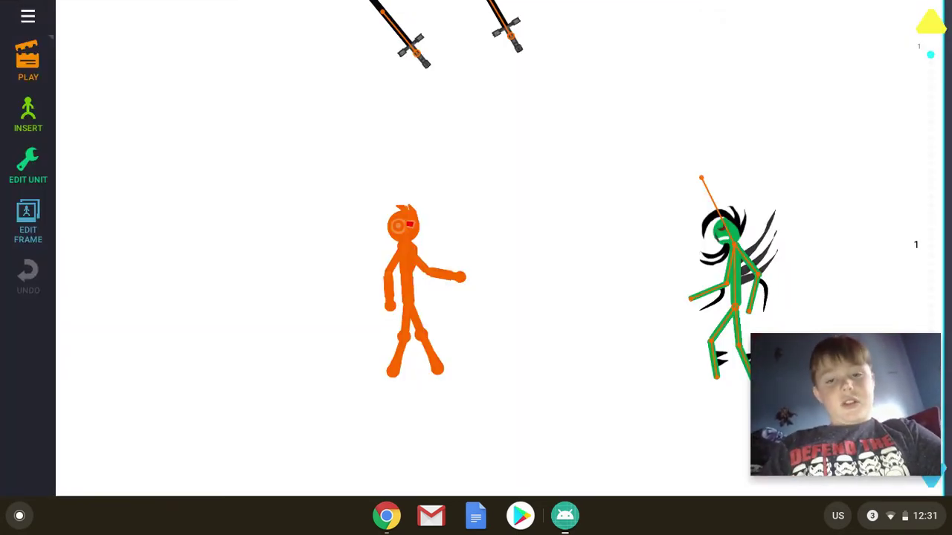
click(28, 61)
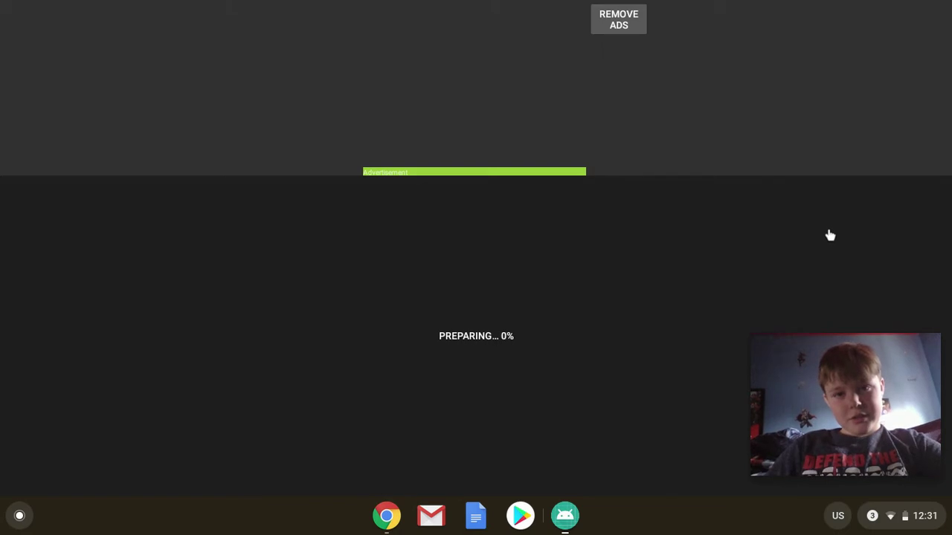
click(940, 10)
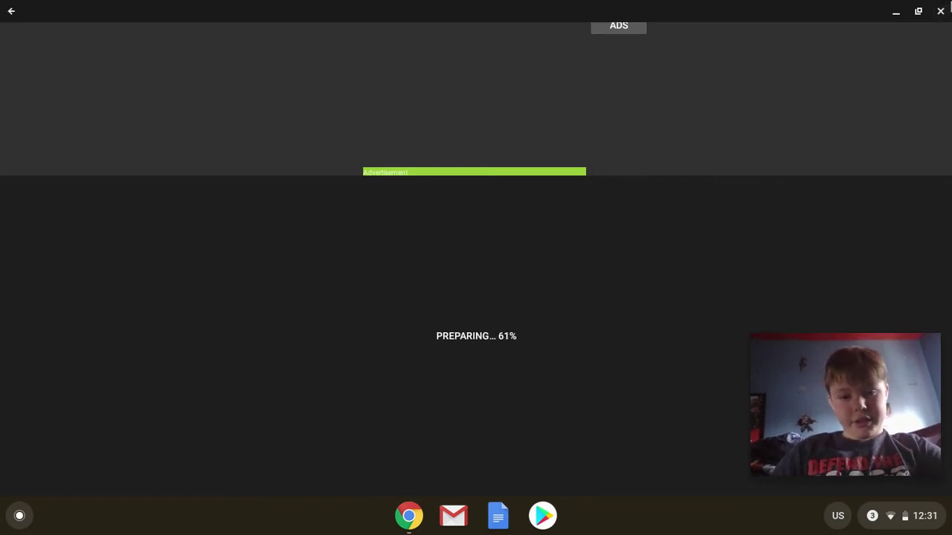
Bring the Chrome YouTube window forward, then relaunch Drawing Cartoons 2 from the launcher
click(408, 515)
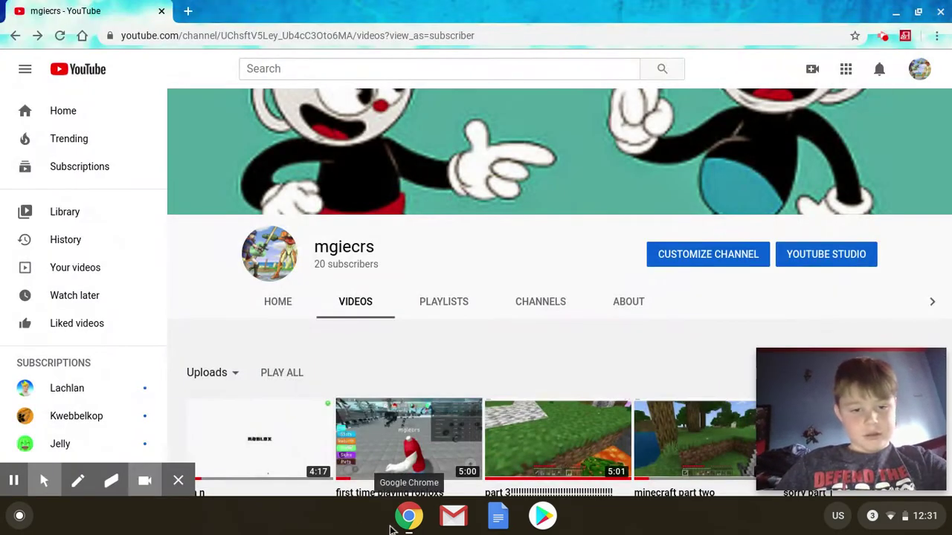
key(super)
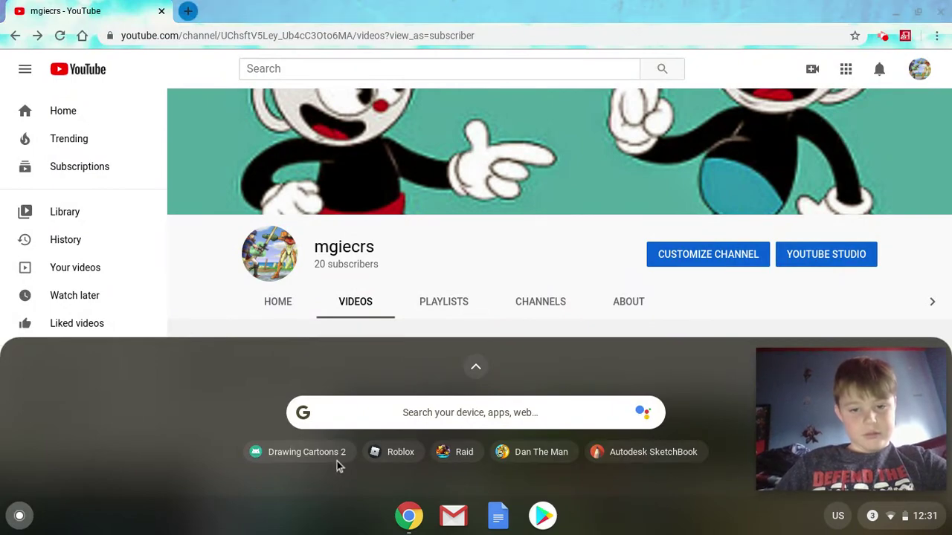
click(306, 452)
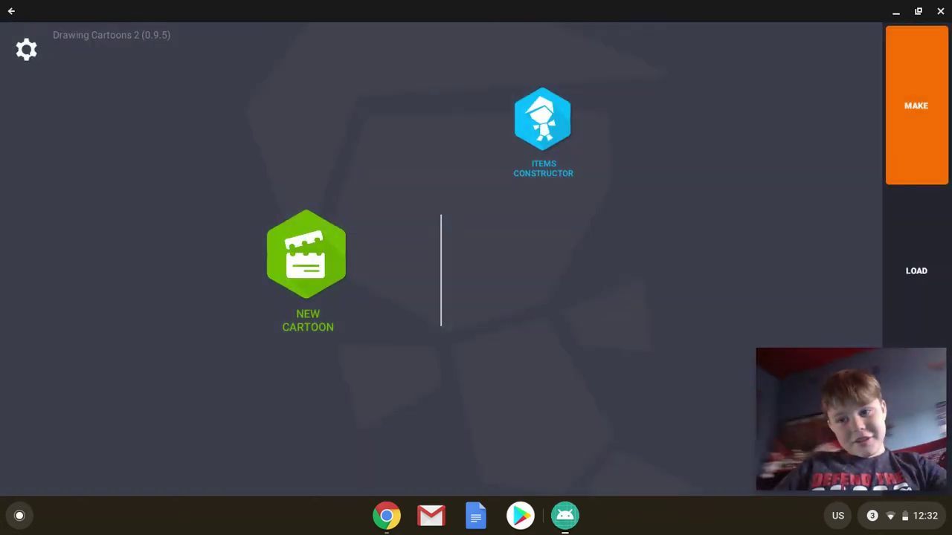
Pick a saved cartoon from the LOAD list, then switch over to Chrome
click(909, 293)
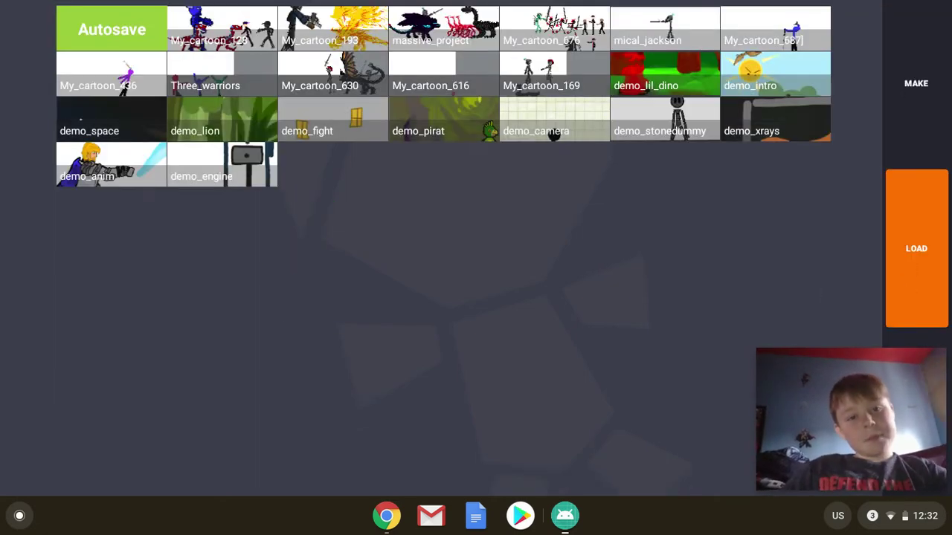
click(554, 131)
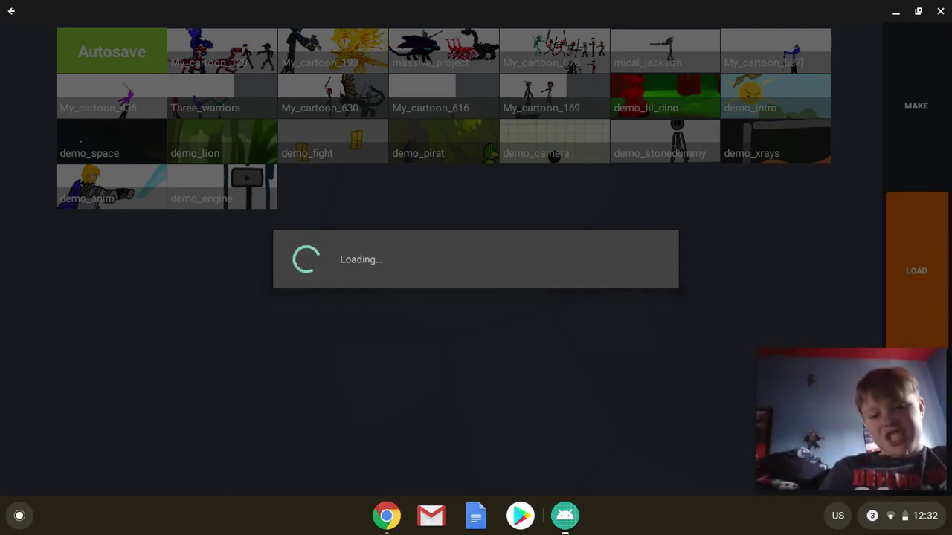
key(alt+Tab)
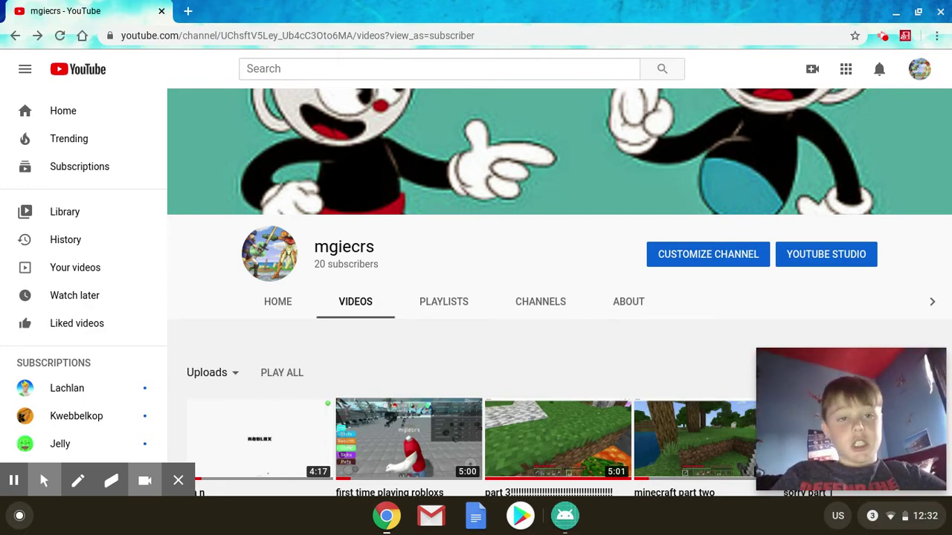
Open a new Chrome tab and switch back to Drawing Cartoons 2
key(ctrl+t)
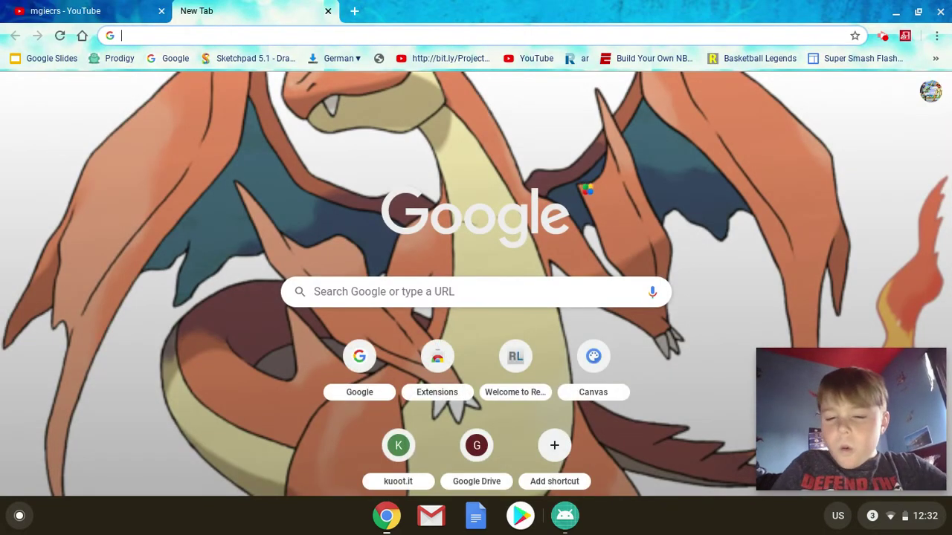
key(alt+Tab)
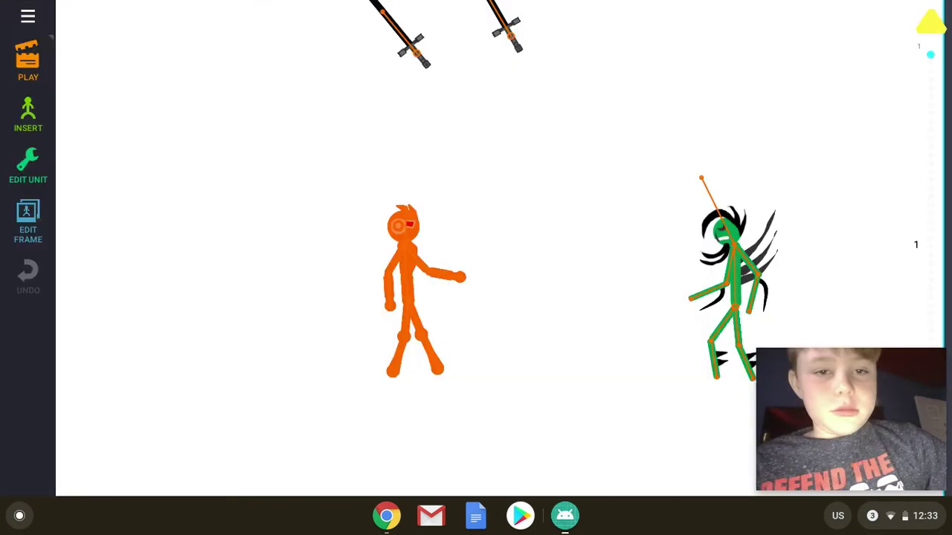
Play the battle cartoon through to its replay screen, then open the Screencastify popup
click(27, 61)
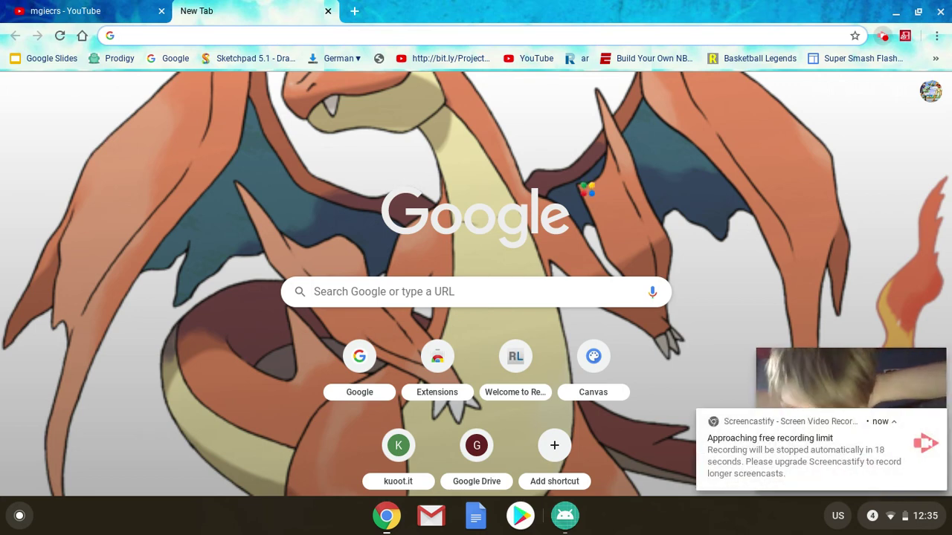
click(883, 35)
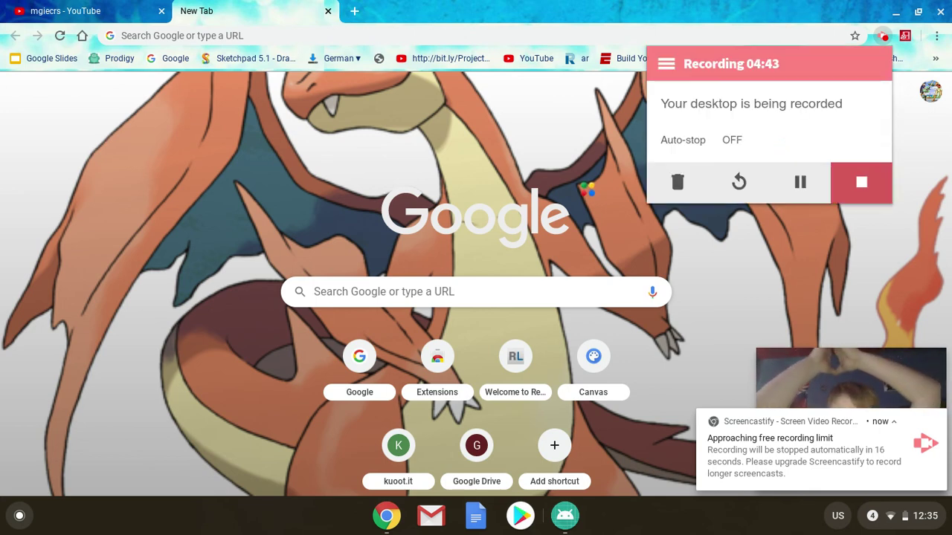